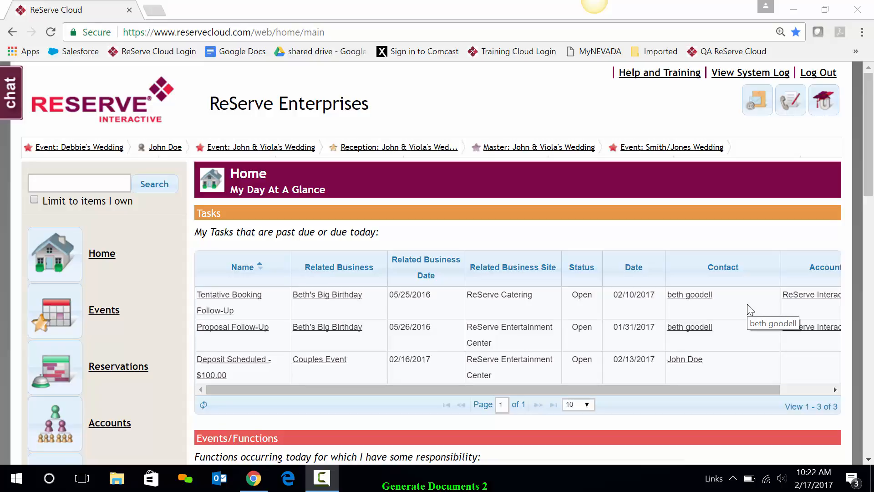
- From the Events calendar, open the Debbie's Wedding event on Feb 17
left_click(54, 301)
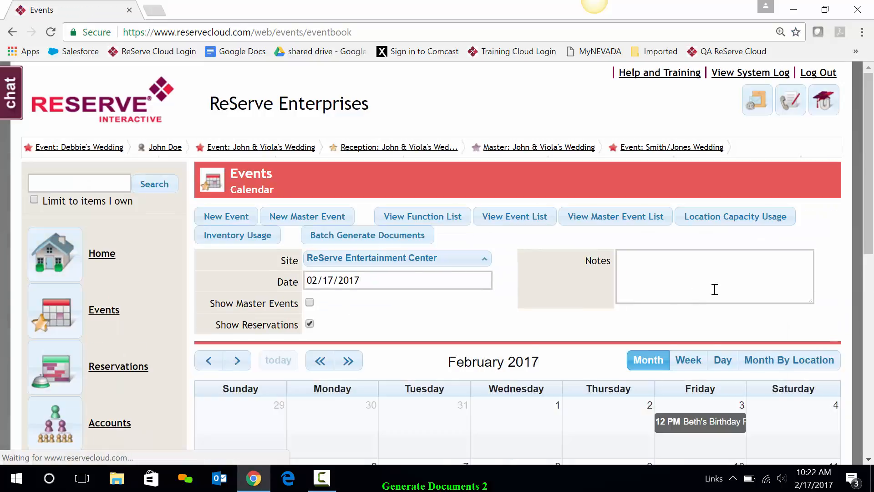
scroll(714, 289, "down", 3)
scroll(714, 289, "down", 3)
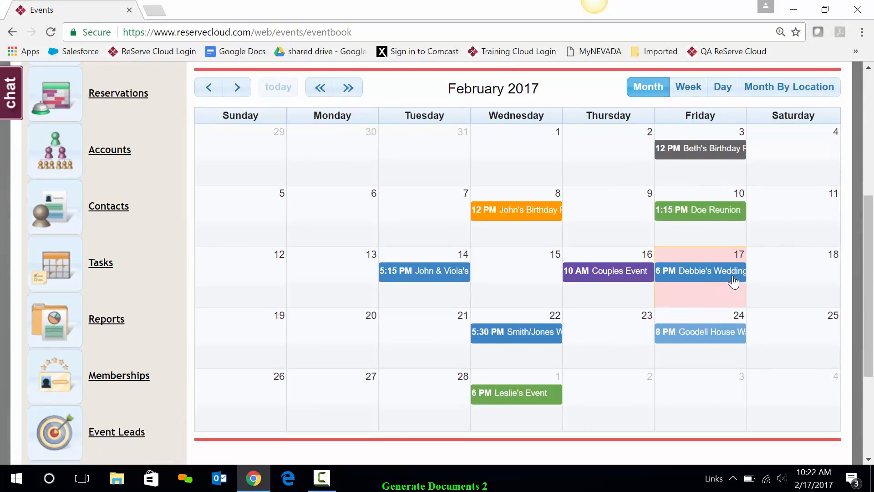
left_click(706, 272)
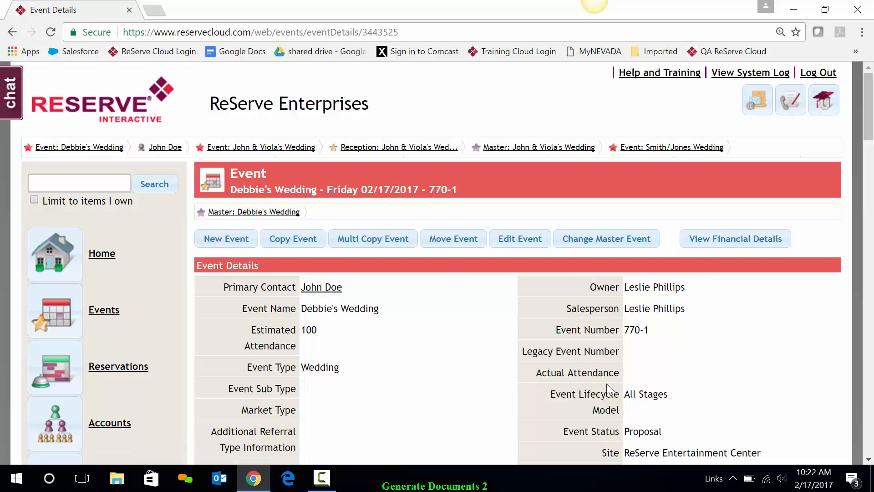
scroll(626, 368, "down", 2)
scroll(626, 369, "down", 2)
scroll(626, 369, "down", 2)
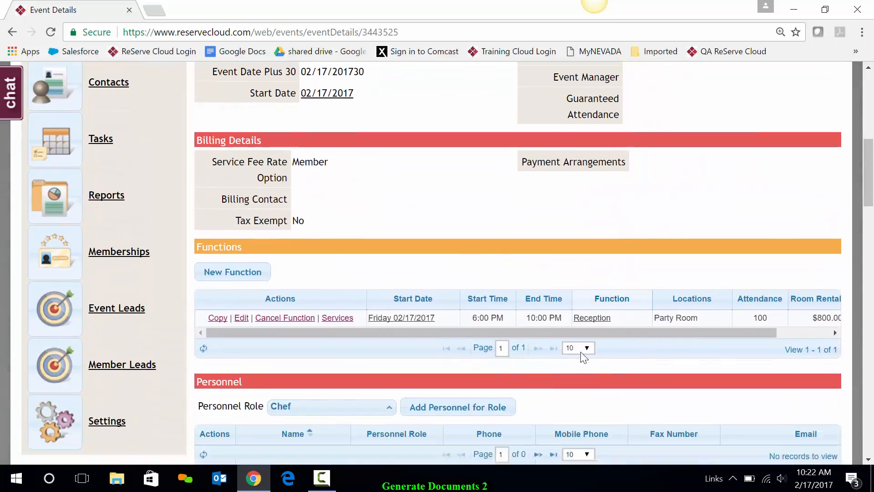
scroll(626, 370, "down", 1)
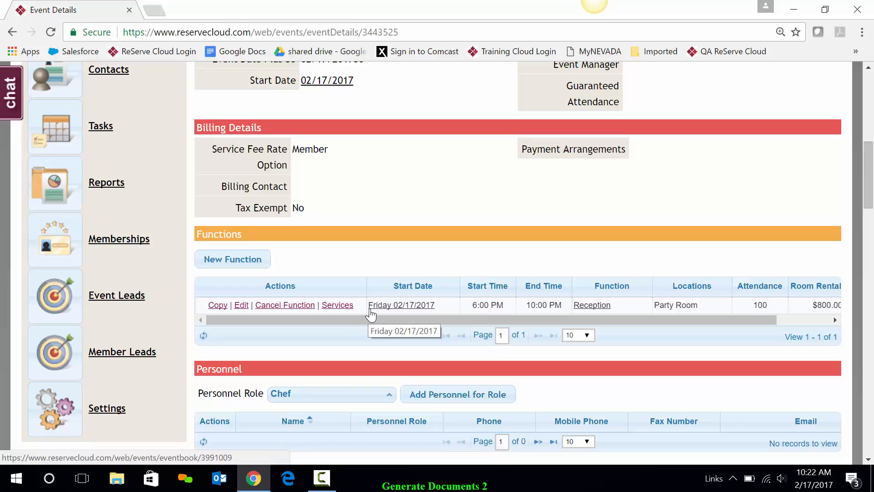
scroll(371, 313, "down", 3)
scroll(371, 312, "down", 3)
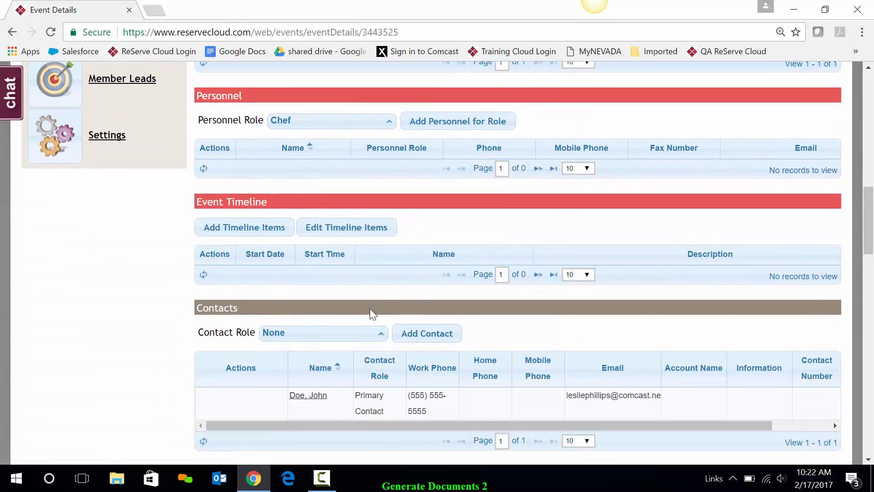
scroll(371, 313, "down", 2)
scroll(371, 313, "down", 2)
scroll(369, 308, "down", 4)
scroll(369, 308, "down", 3)
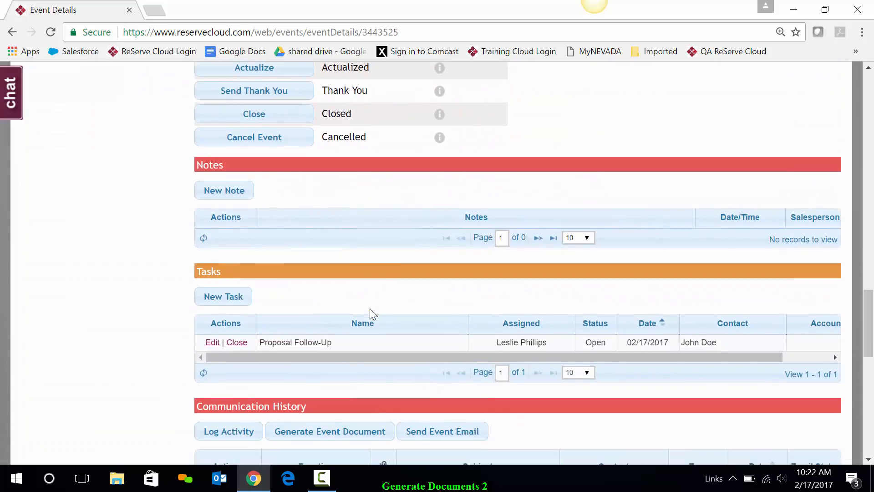
scroll(370, 308, "down", 2)
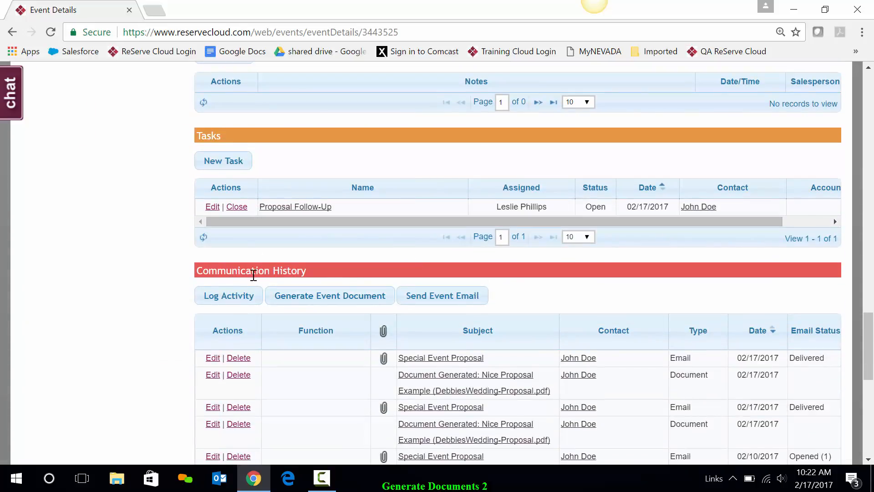
- Generate a PDF event document from the Nice Proposal Example template
left_click(325, 299)
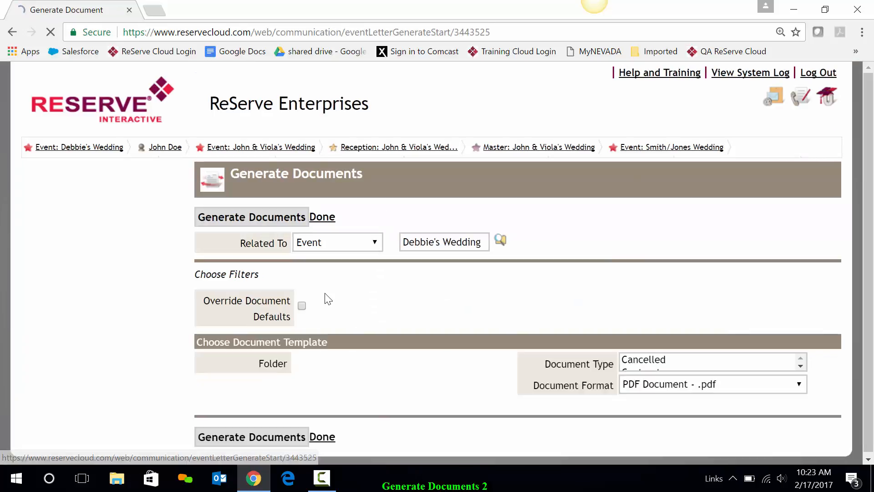
scroll(740, 244, "down", 4)
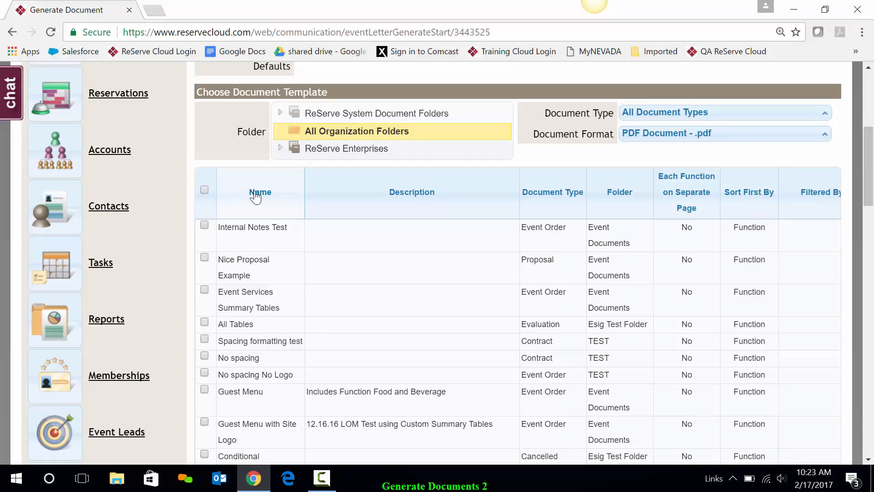
left_click(206, 258)
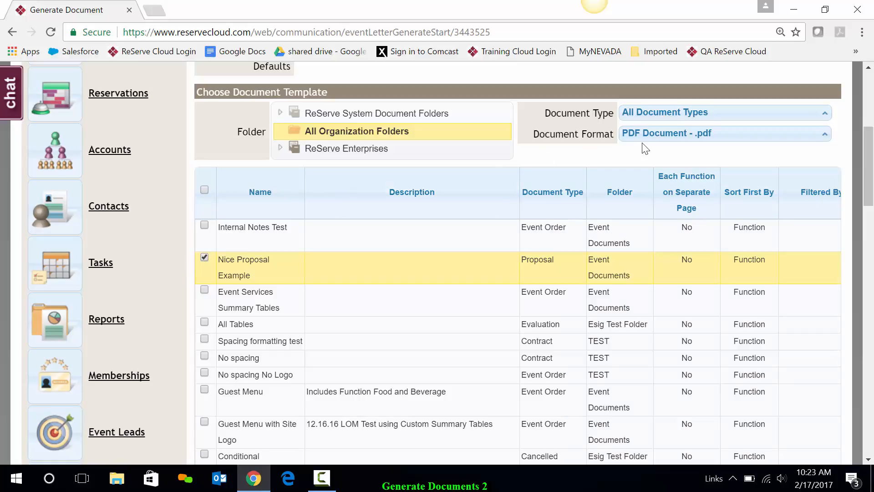
left_click(667, 137)
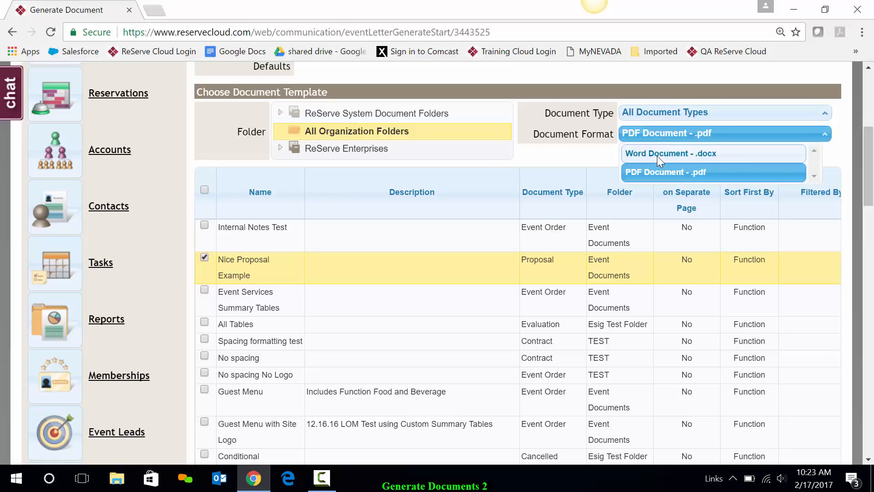
left_click(587, 155)
scroll(183, 274, "up", 1)
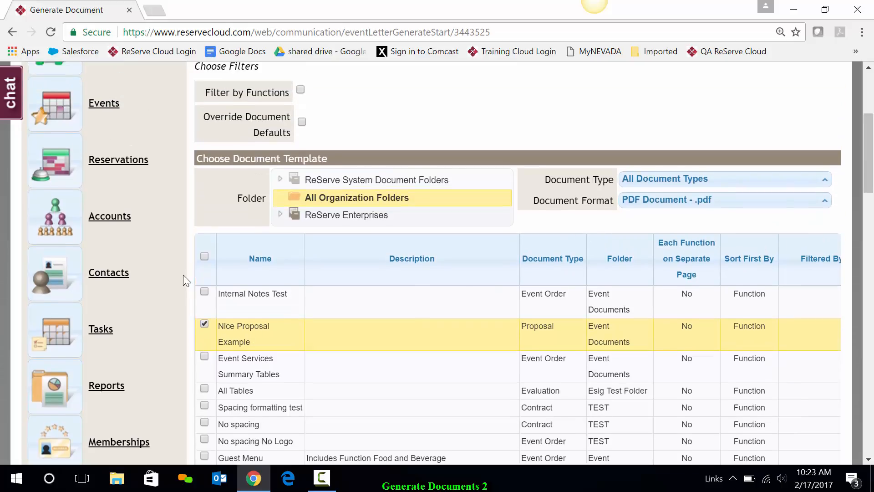
scroll(183, 275, "up", 1)
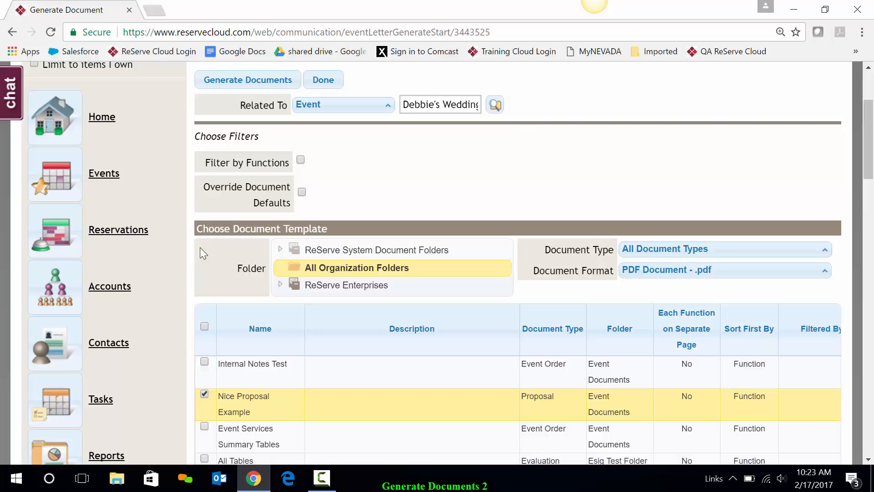
left_click(245, 80)
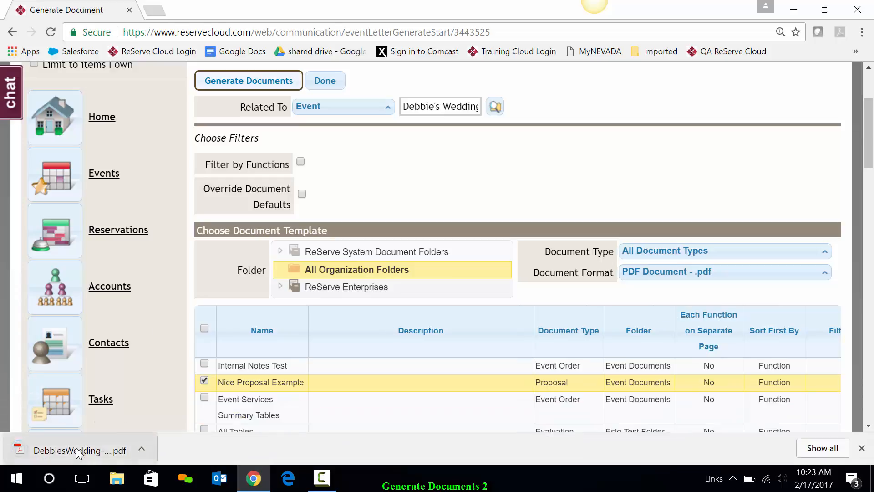
left_click(76, 448)
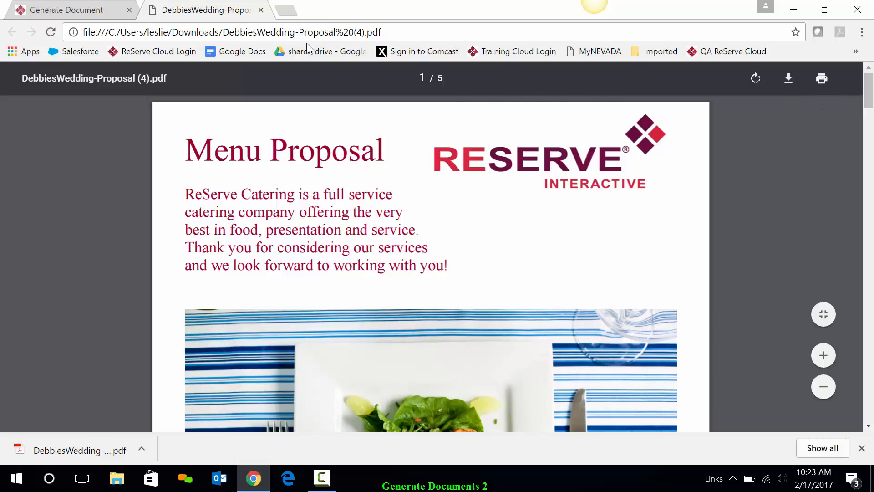
left_click(263, 12)
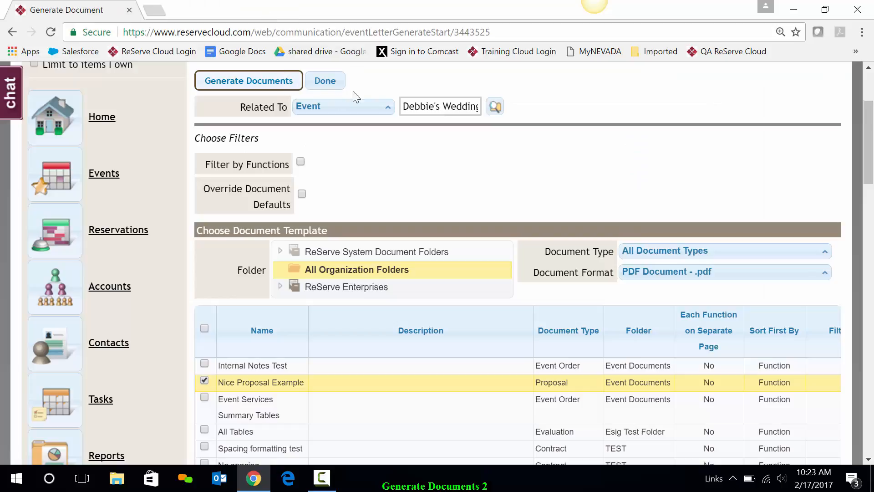
- Return to the event details and start a new event email to John Doe
left_click(325, 80)
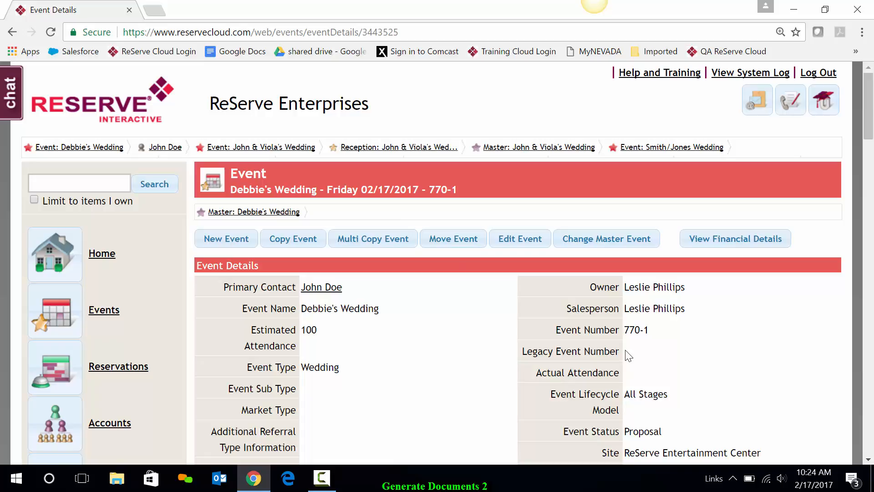
scroll(685, 324, "down", 5)
scroll(685, 323, "down", 5)
scroll(685, 323, "down", 5)
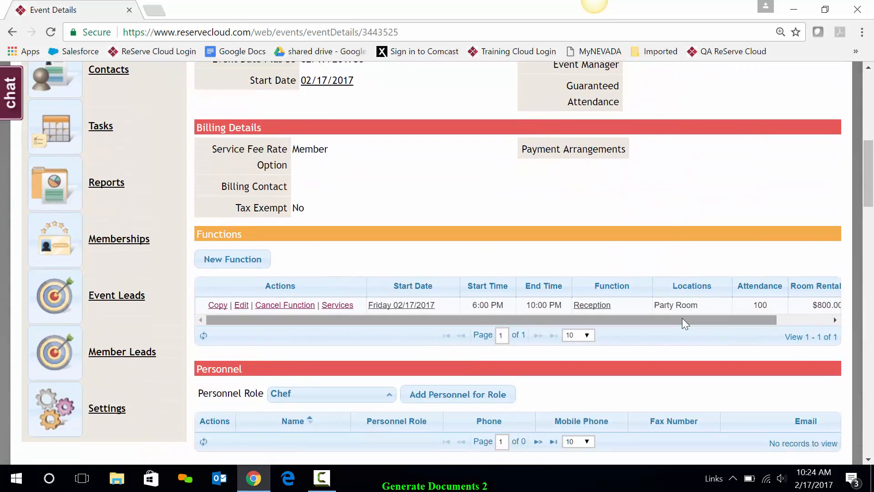
scroll(685, 323, "down", 5)
scroll(685, 324, "down", 5)
scroll(685, 323, "down", 3)
scroll(686, 324, "down", 5)
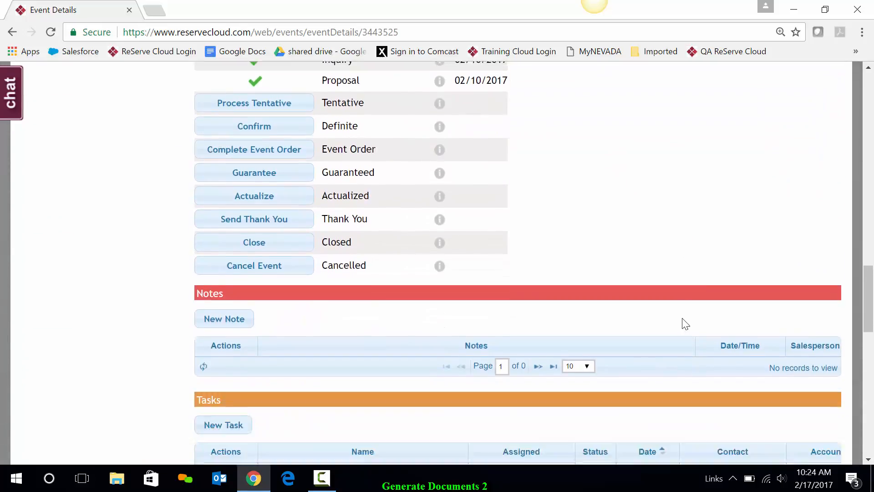
scroll(684, 323, "down", 5)
scroll(685, 323, "down", 3)
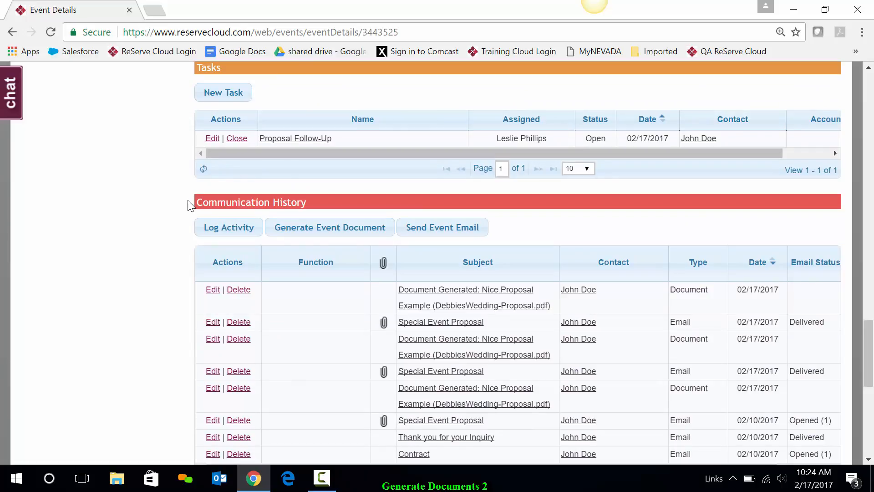
left_click(442, 234)
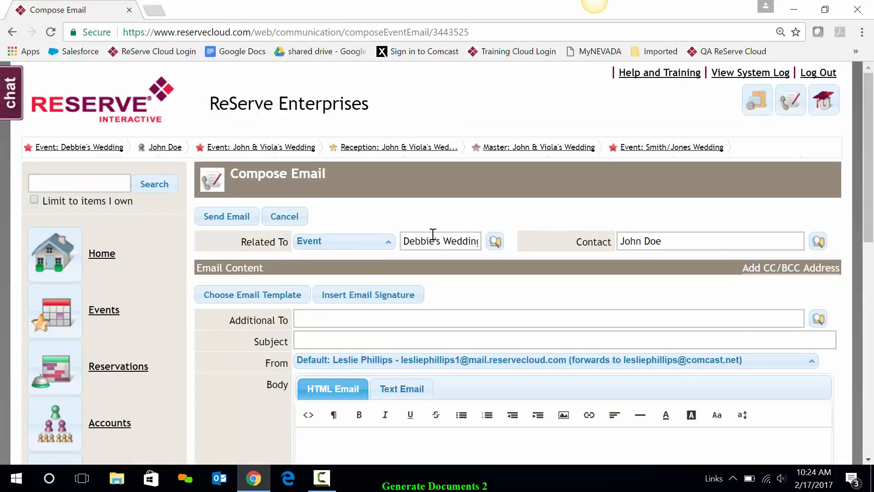
scroll(375, 263, "down", 2)
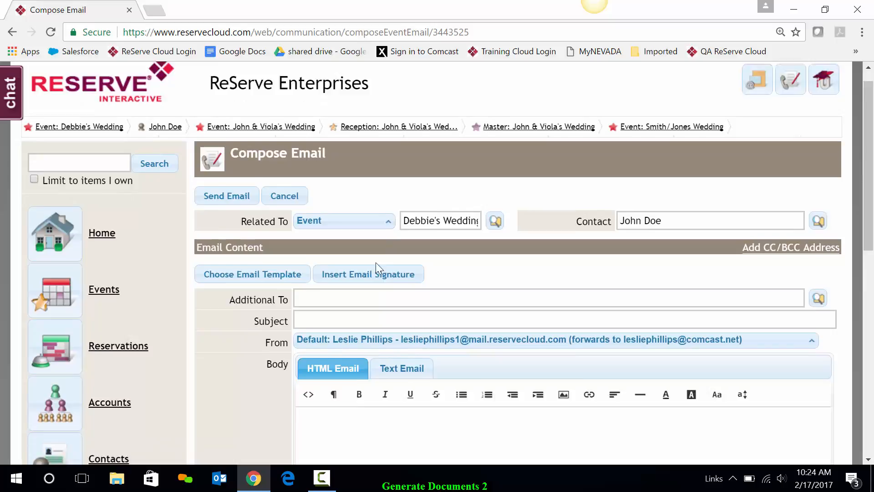
scroll(273, 287, "down", 3)
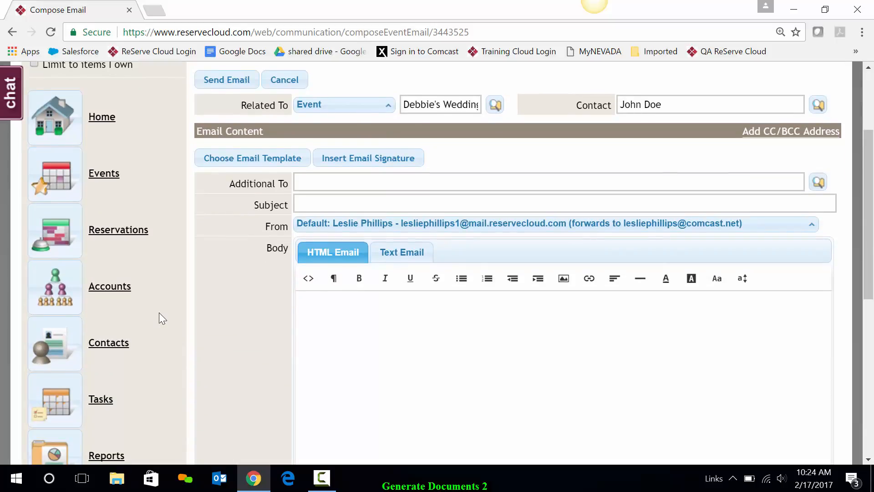
- Fill the email from the Proposal Email template, giving subject Special Event Proposal
left_click(243, 162)
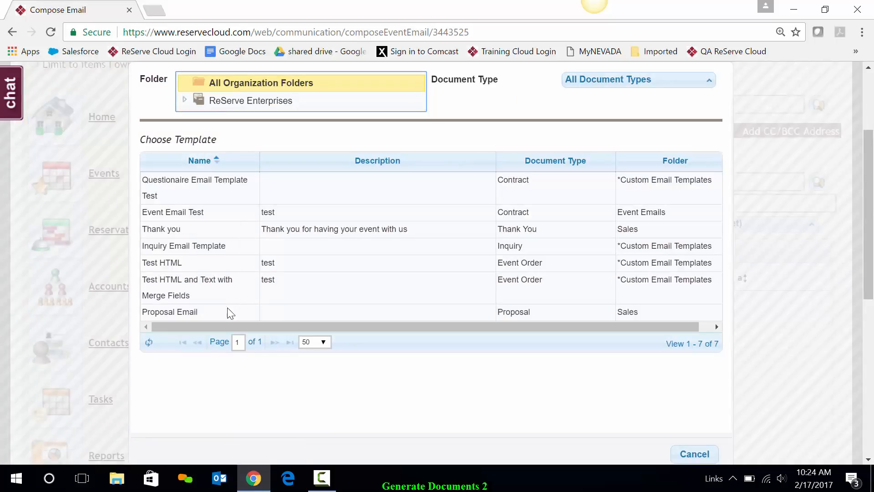
left_click(170, 312)
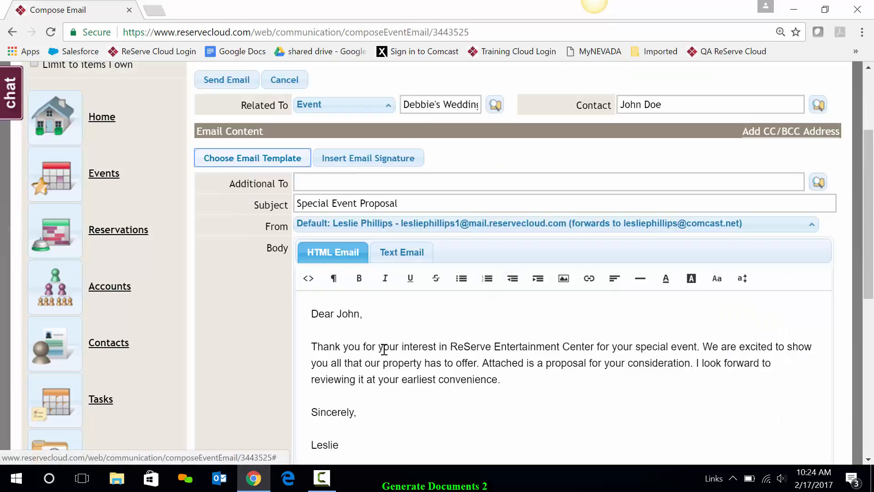
left_click(507, 347)
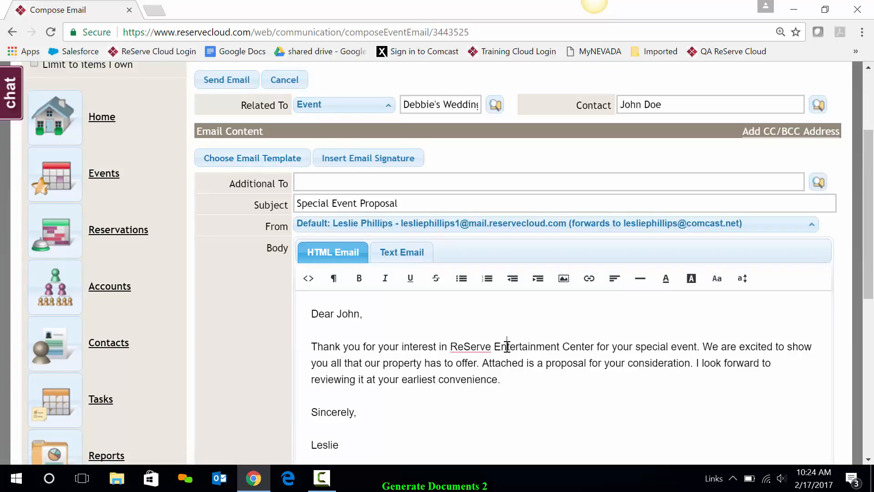
scroll(506, 347, "down", 3)
scroll(507, 346, "down", 3)
scroll(506, 346, "down", 2)
scroll(505, 346, "down", 2)
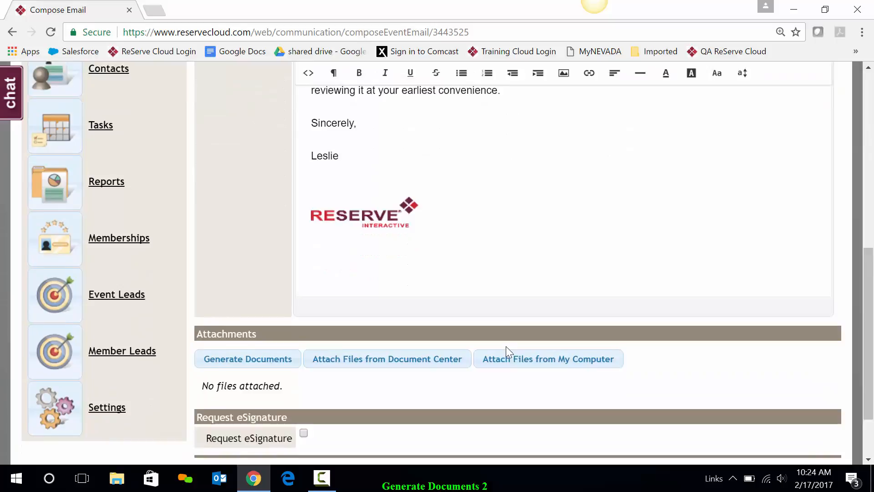
scroll(506, 347, "down", 3)
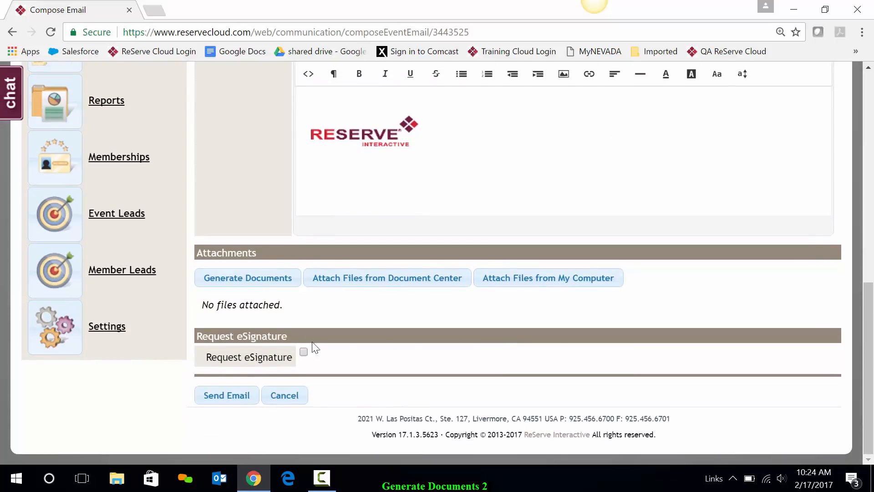
- Generate and attach DebbiesWedding-Proposal.pdf from the Nice Proposal Example template, then download it
left_click(241, 280)
scroll(259, 273, "down", 5)
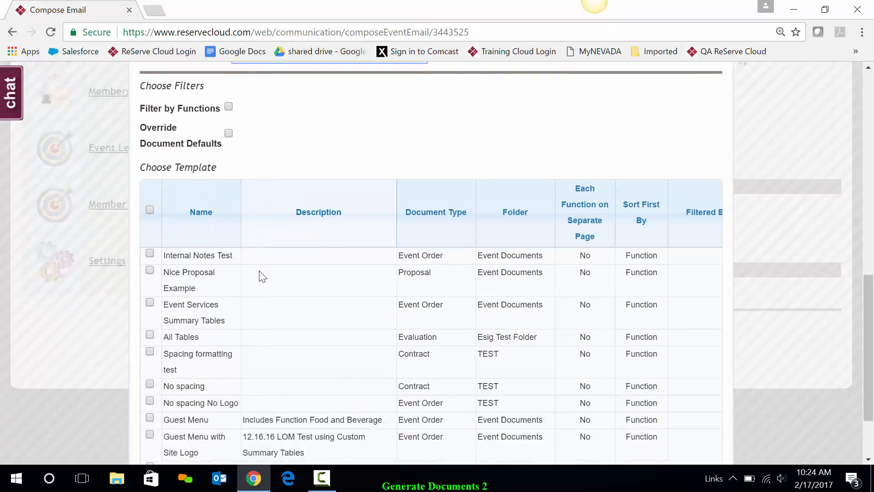
left_click(149, 200)
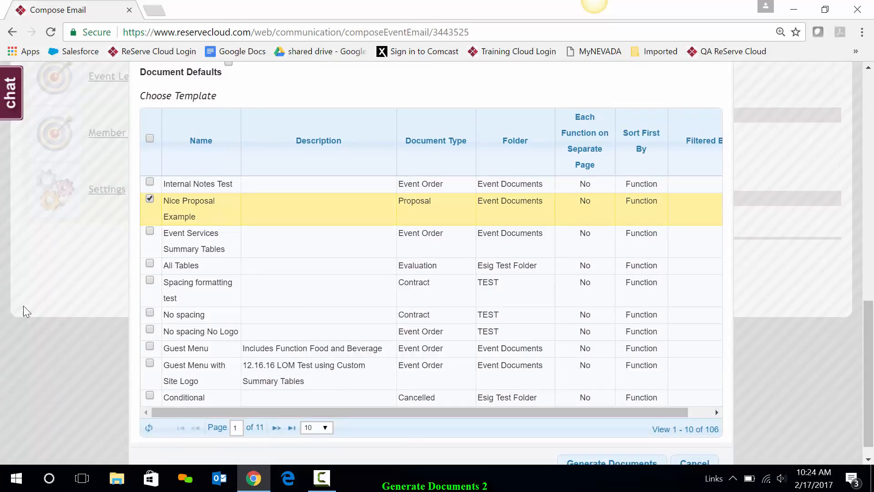
scroll(24, 306, "down", 1)
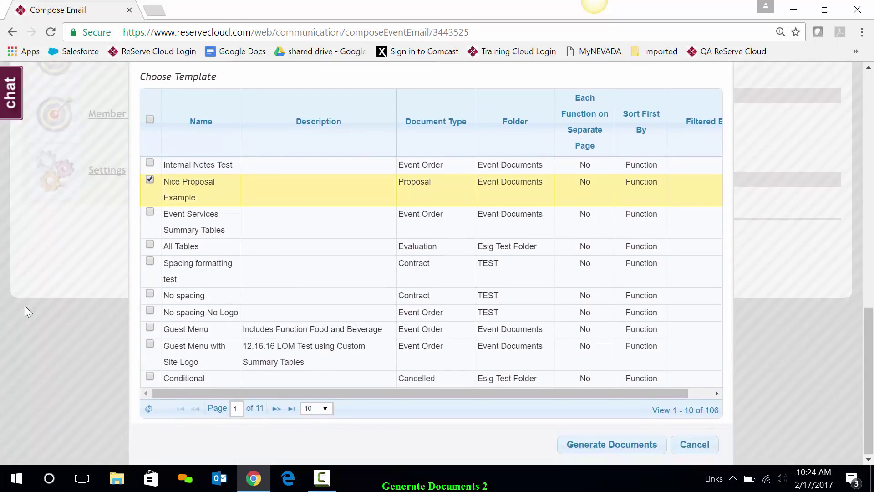
left_click(613, 444)
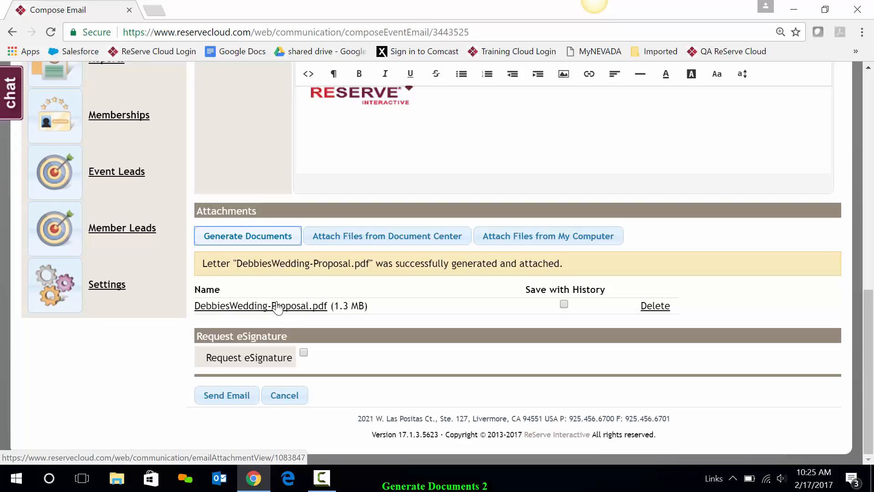
left_click(276, 306)
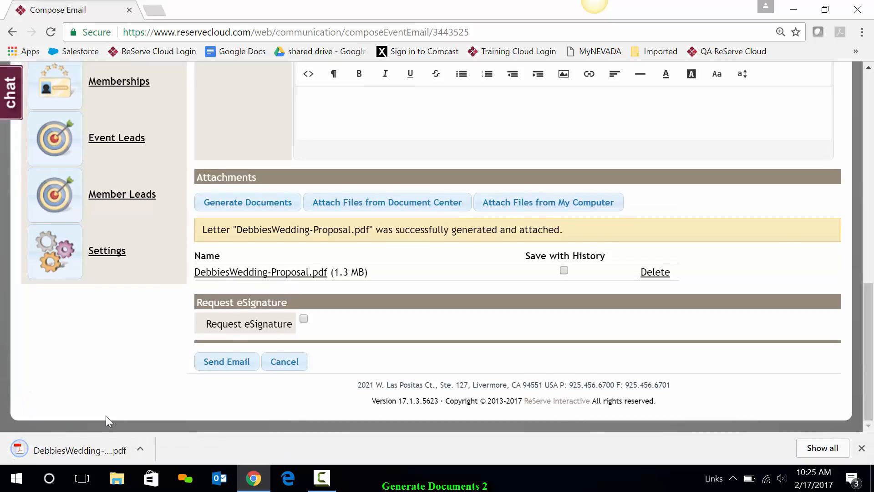
- Review the downloaded proposal PDF, then send the email with the attachment saved to history
left_click(85, 451)
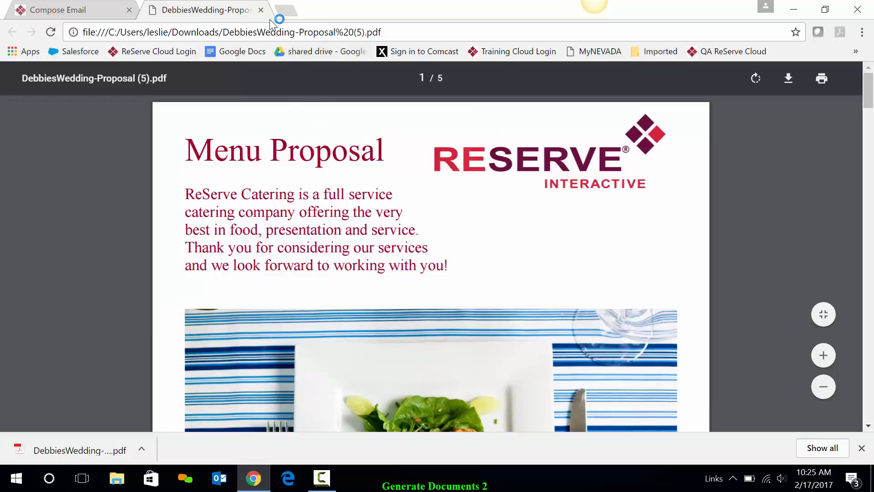
left_click(262, 9)
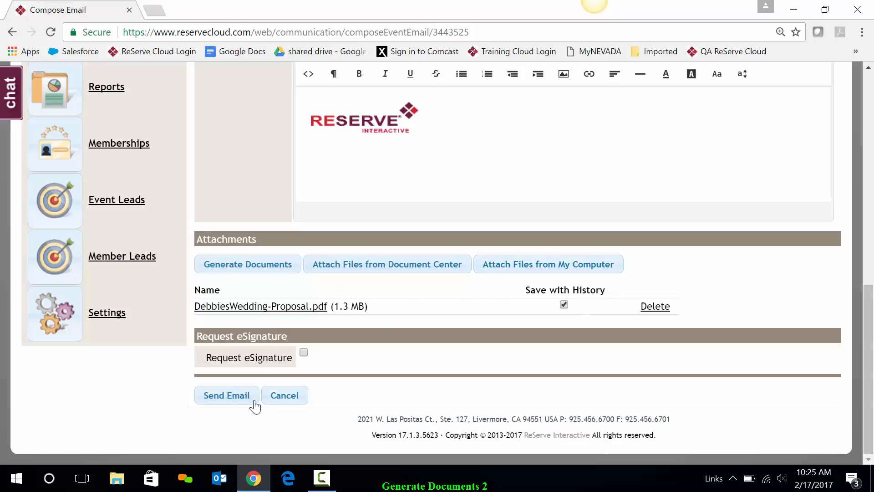
left_click(227, 395)
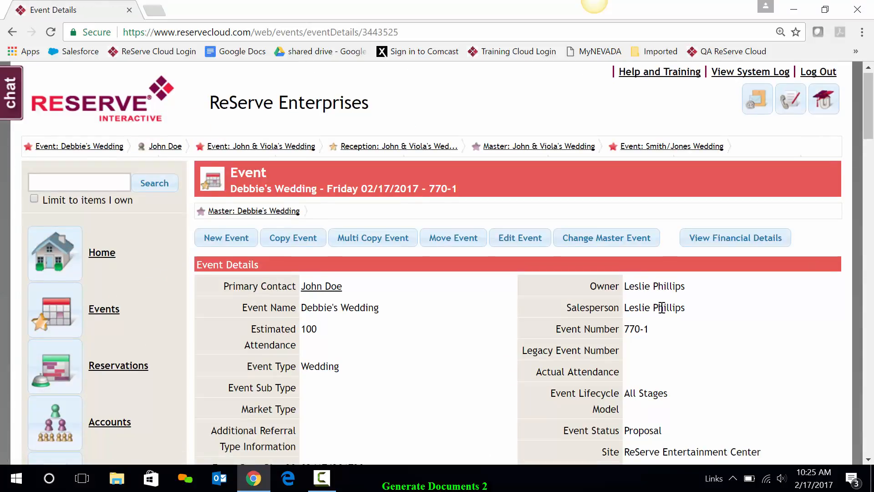
scroll(660, 307, "down", 5)
scroll(660, 307, "down", 5)
scroll(660, 307, "down", 4)
scroll(660, 307, "down", 5)
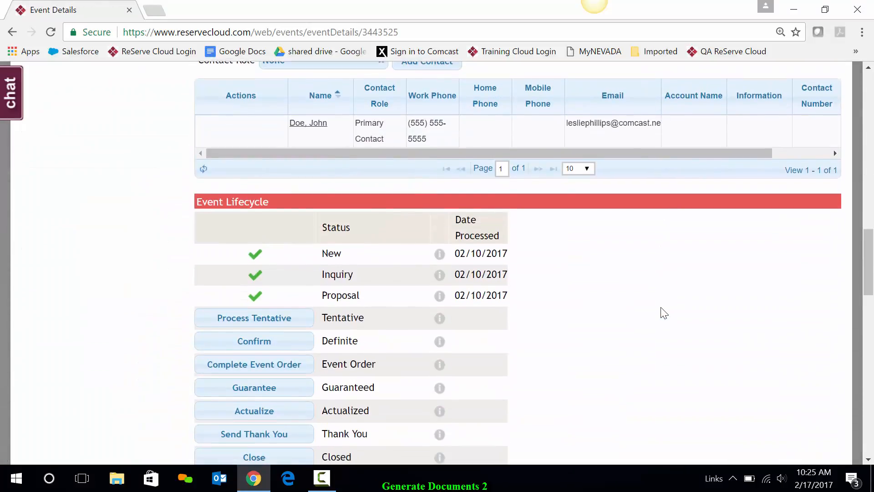
scroll(660, 307, "down", 4)
scroll(661, 307, "down", 5)
scroll(660, 307, "down", 3)
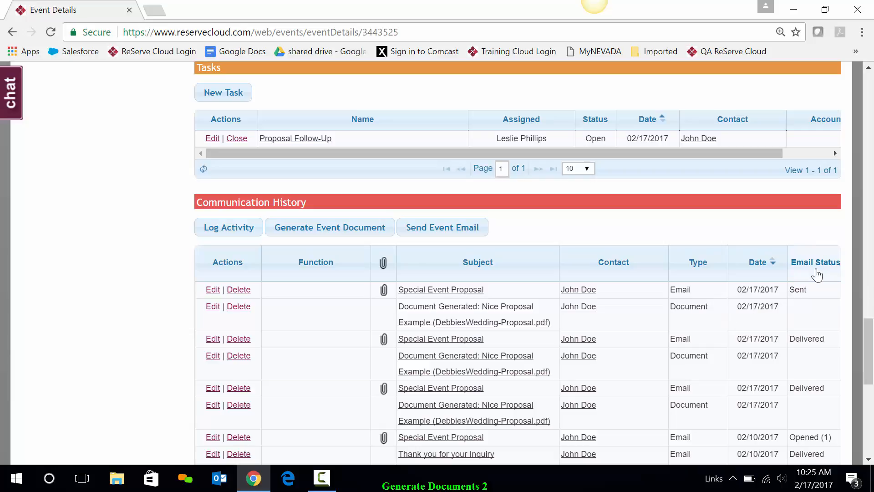
scroll(818, 273, "down", 1)
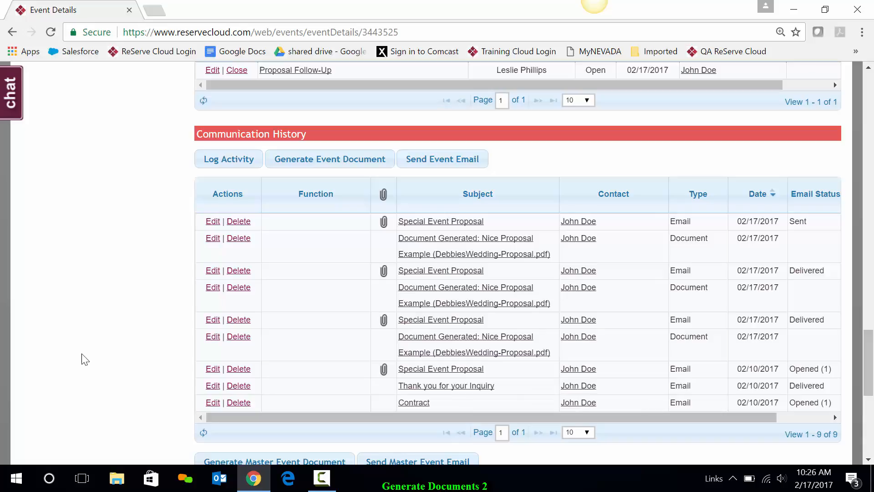
scroll(82, 360, "up", 1)
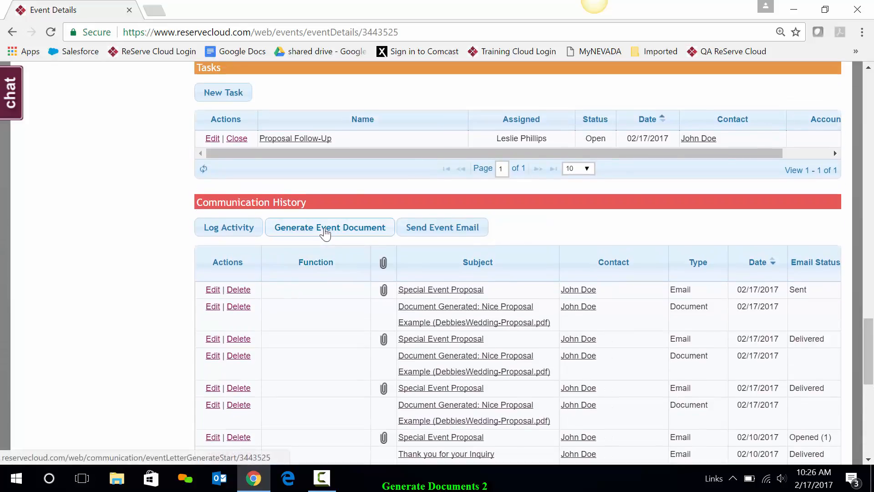